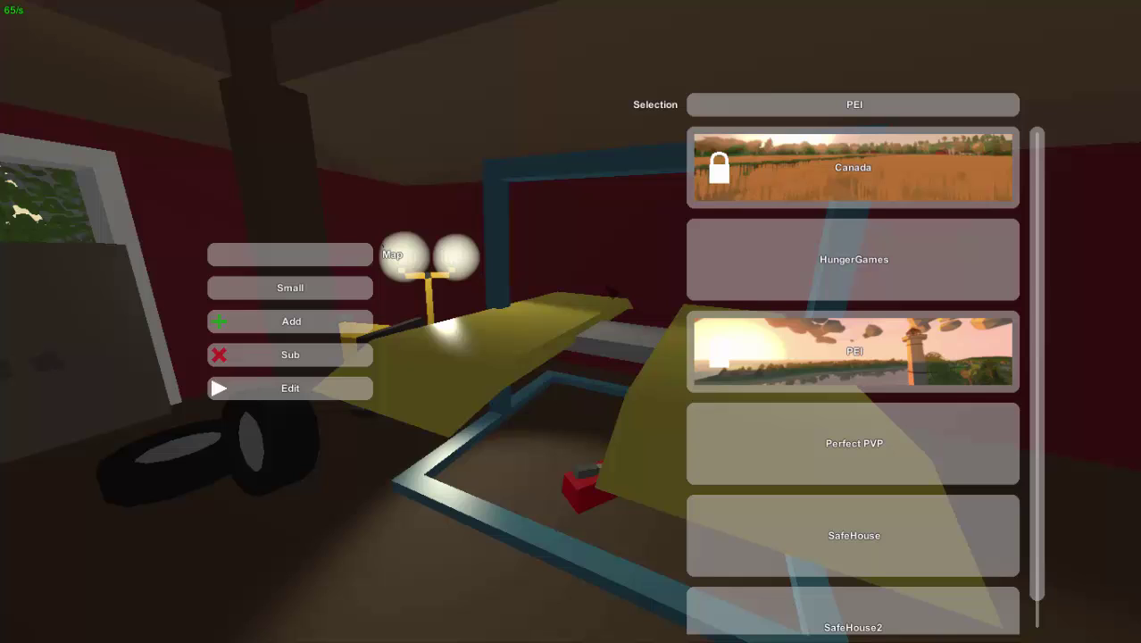
Remove the stray '1' from the map name field and return to the main menu.
text(1)
key(BackSpace)
key(Escape)
key(Escape)
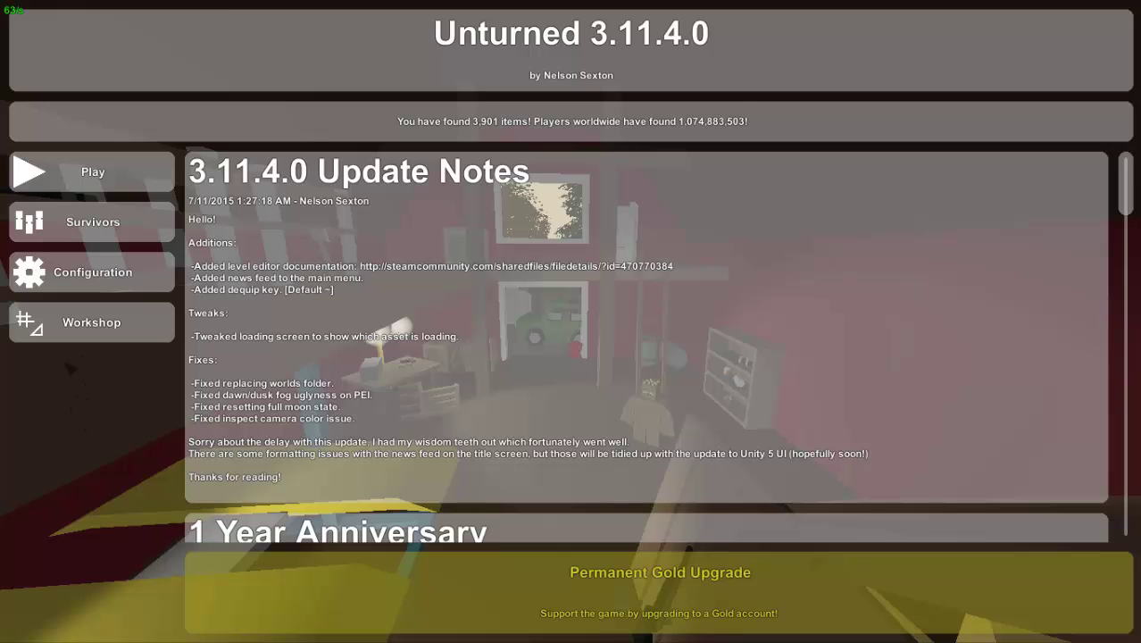
Open the Workshop level editor's map panel and enter the name 'New Map'.
click(89, 326)
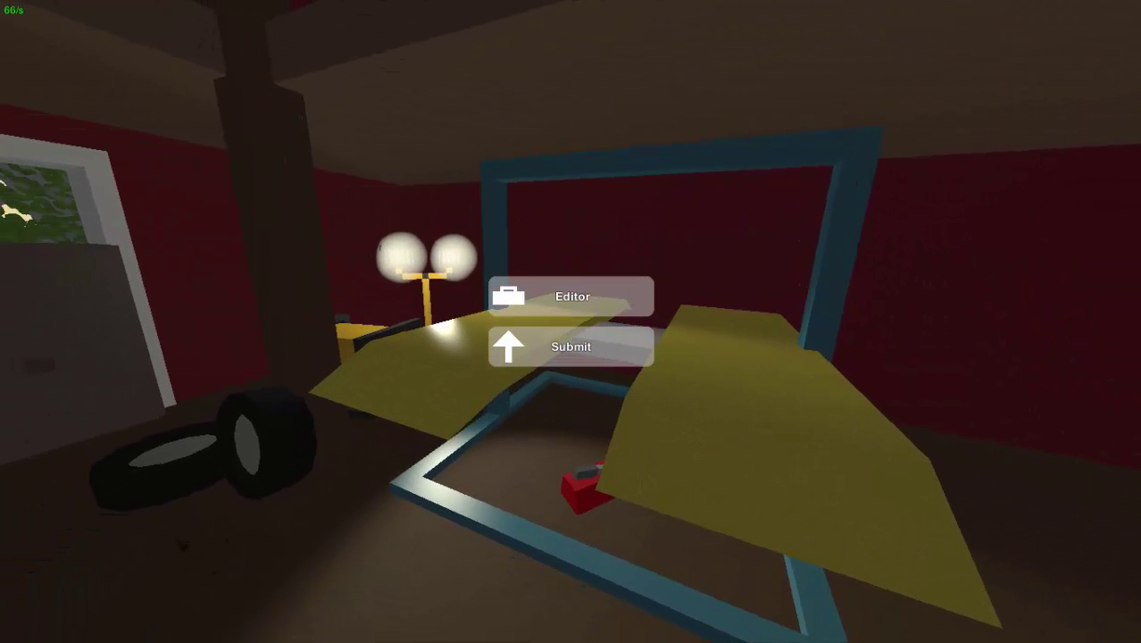
click(558, 296)
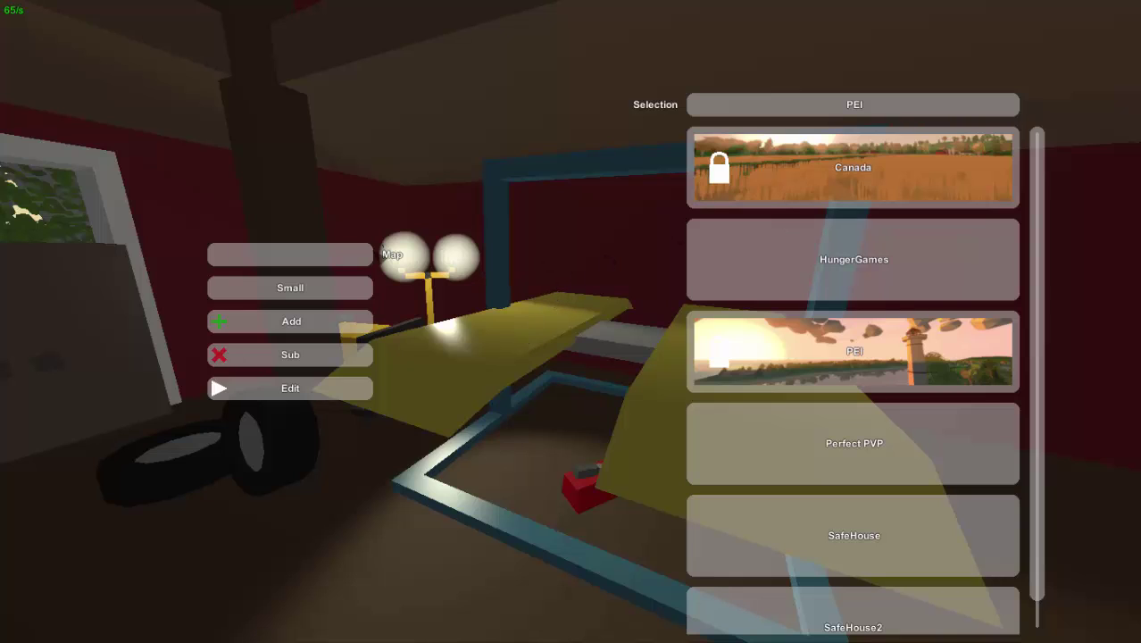
click(336, 259)
text(New)
text( Map)
Cycle the new map's size setting back to Small.
click(319, 295)
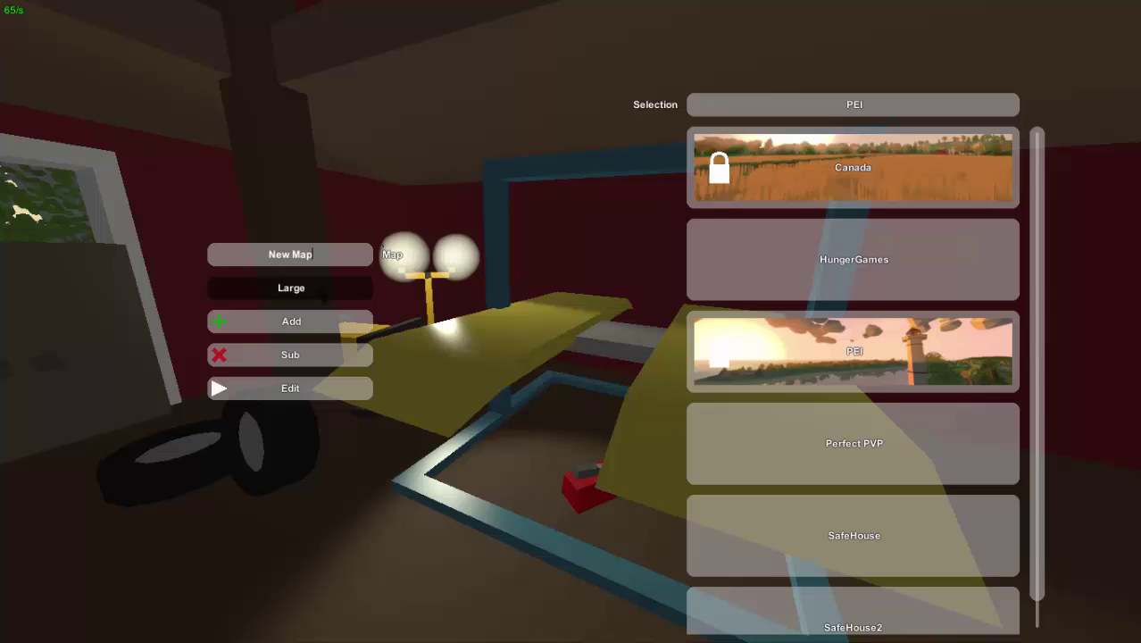
click(320, 294)
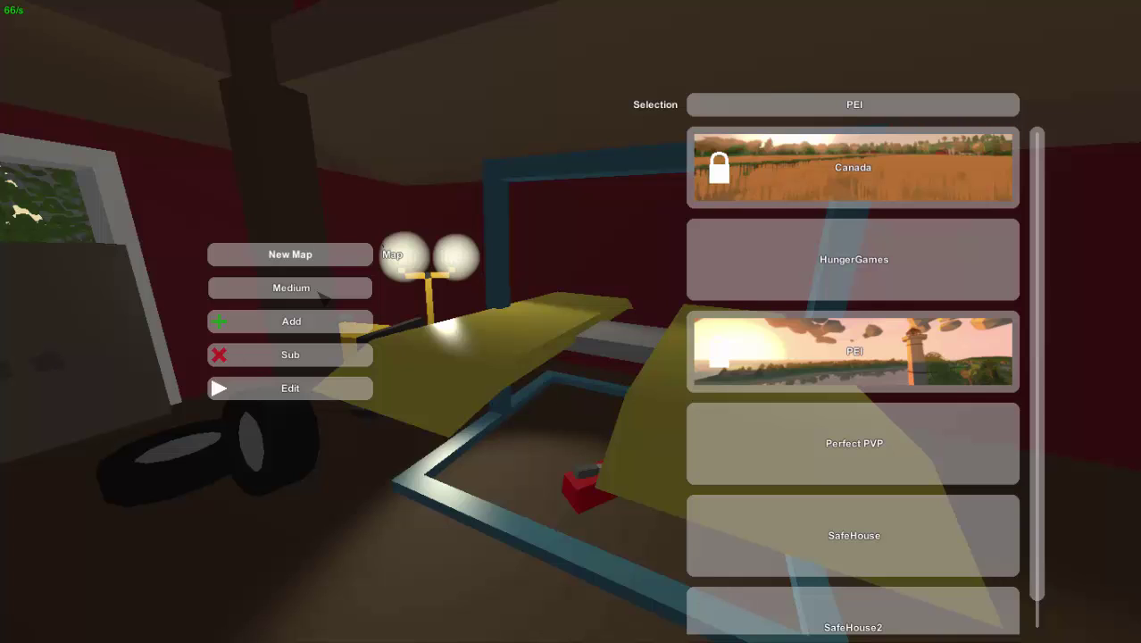
click(320, 294)
click(319, 294)
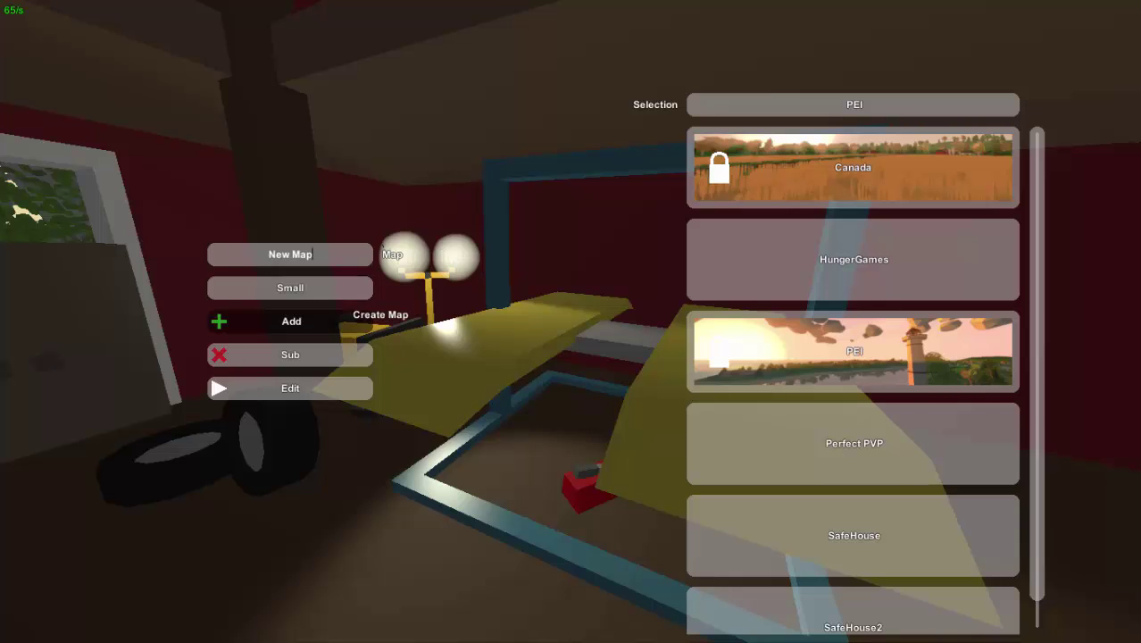
Add the Small map 'New Map', load it in the editor and tilt the view onto its terrain.
click(330, 320)
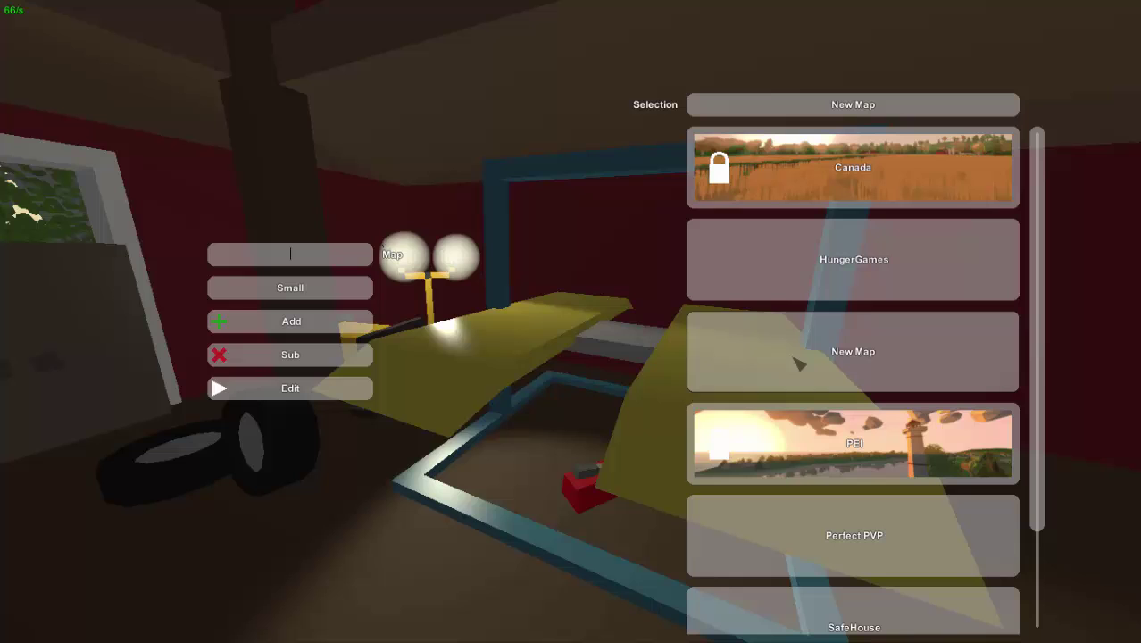
click(288, 387)
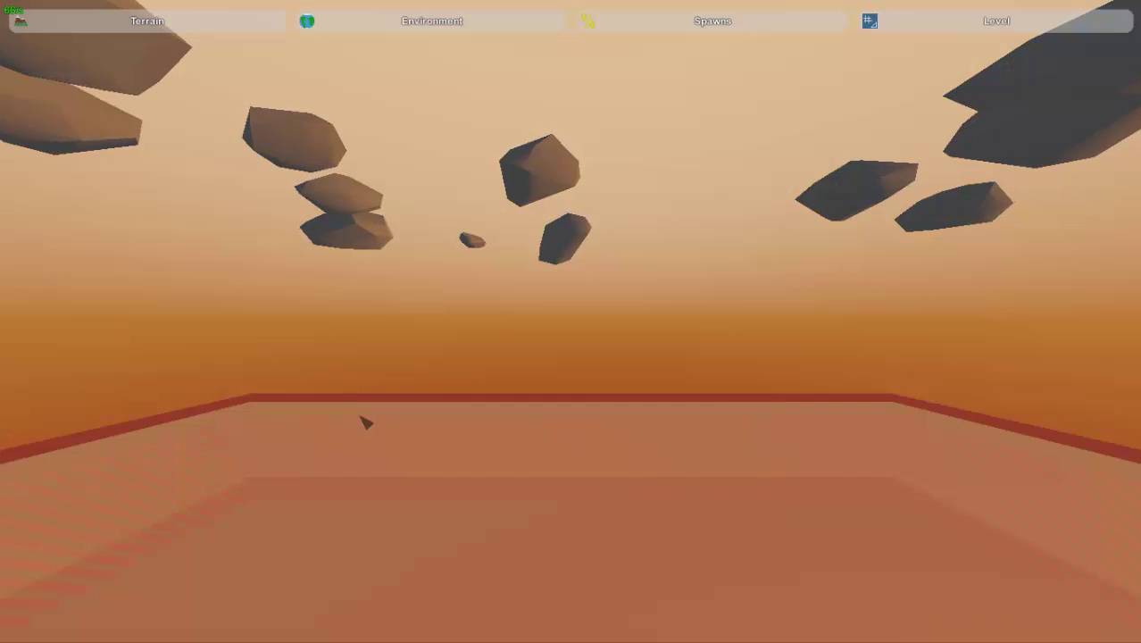
mouse_move(364, 421)
right_down()
mouse_move(375, 535)
mouse_move(624, 509)
mouse_move(643, 464)
right_up()
right_drag(576, 339, 576, 330)
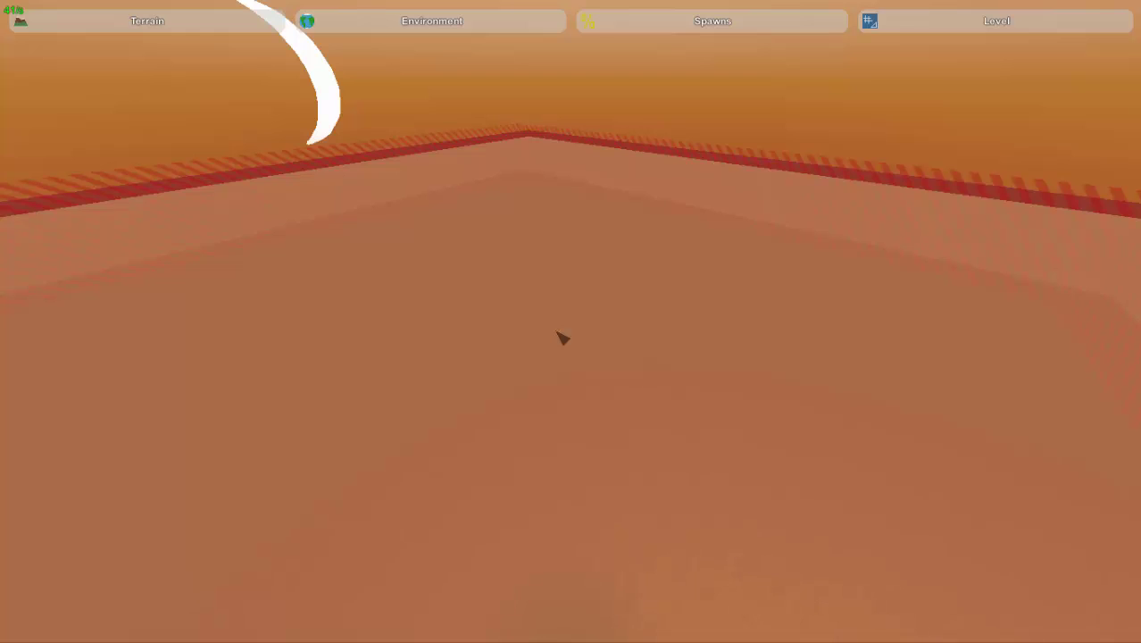
Exit the level editor to the main menu and switch to the desktop.
key(Escape)
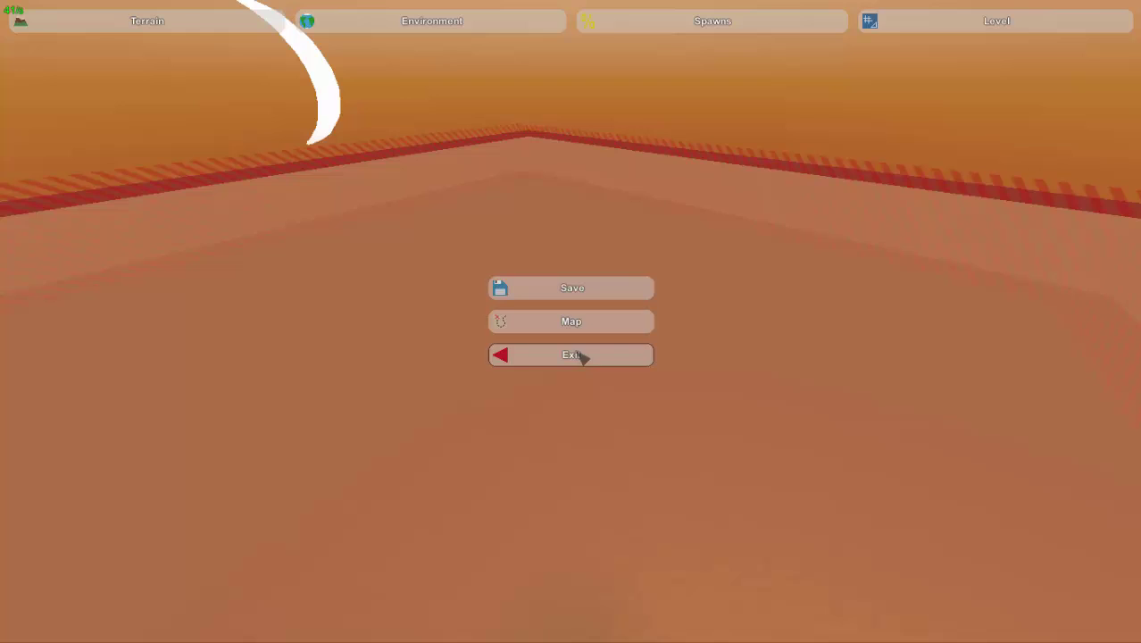
click(549, 356)
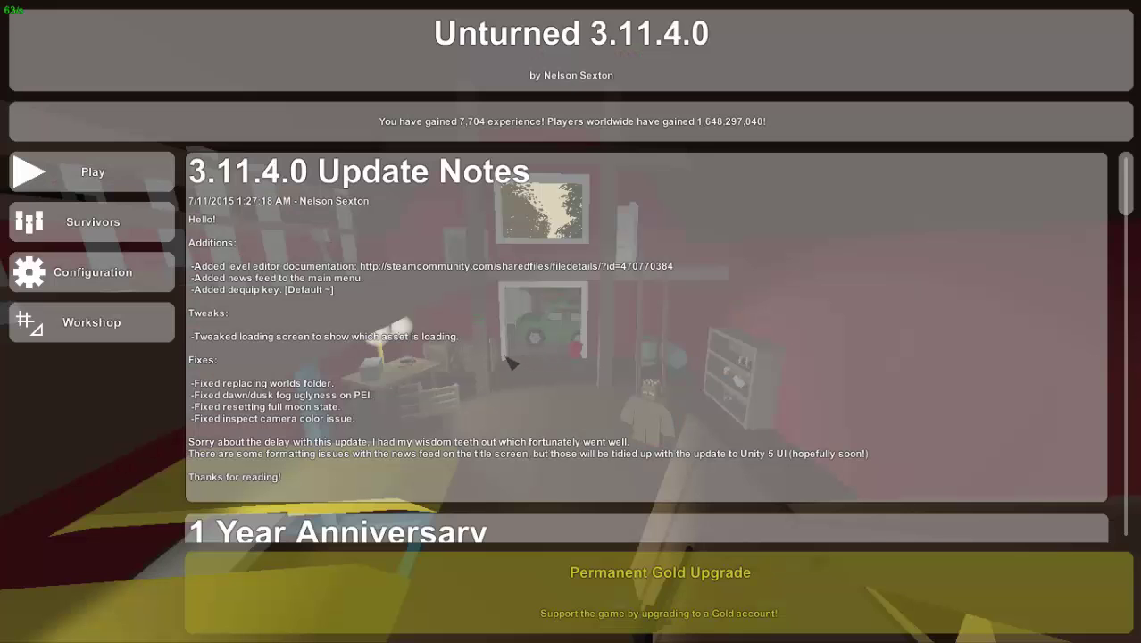
key(alt+Tab)
key(alt+Tab)
key(alt+Tab)
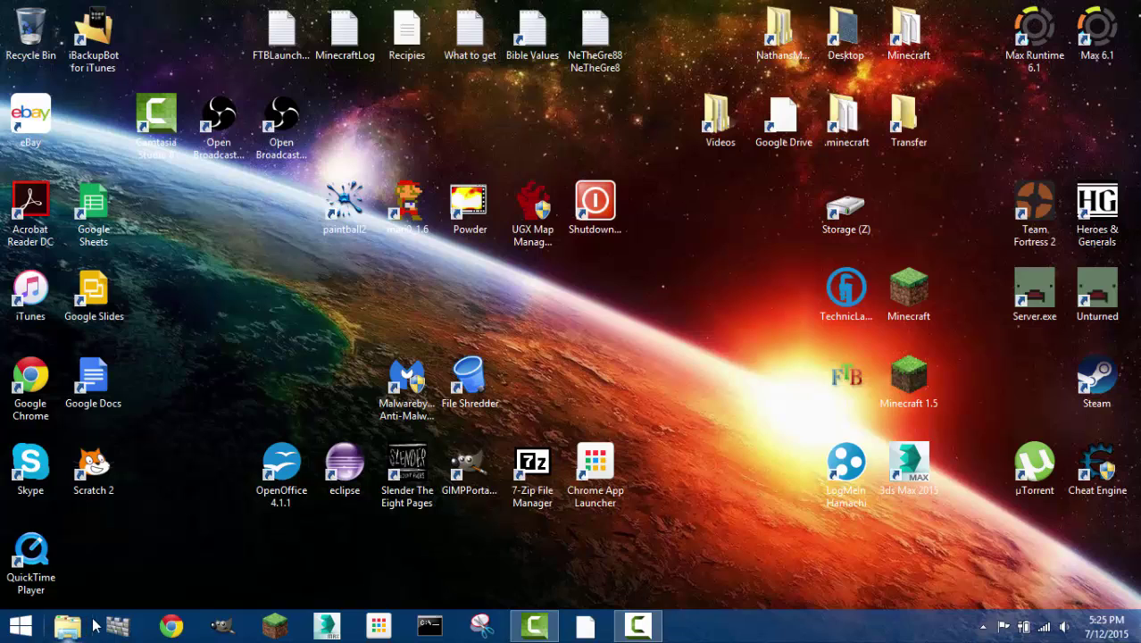
Browse File Explorer to Programs (Y:) > Steam > steamapps > common > Unturned > Maps.
click(90, 625)
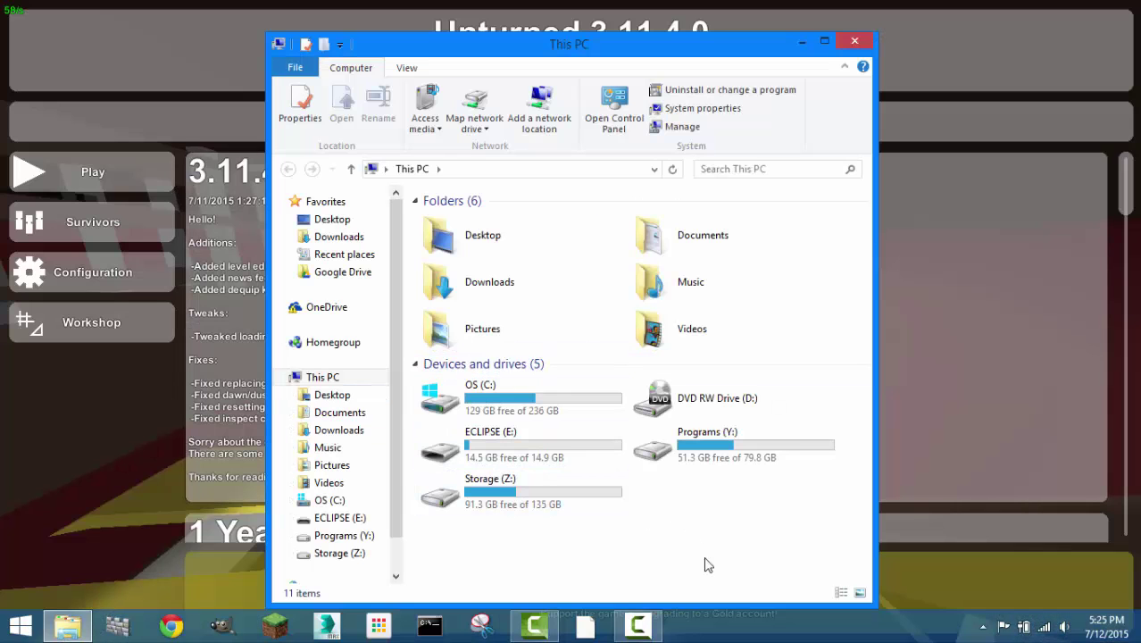
click(704, 466)
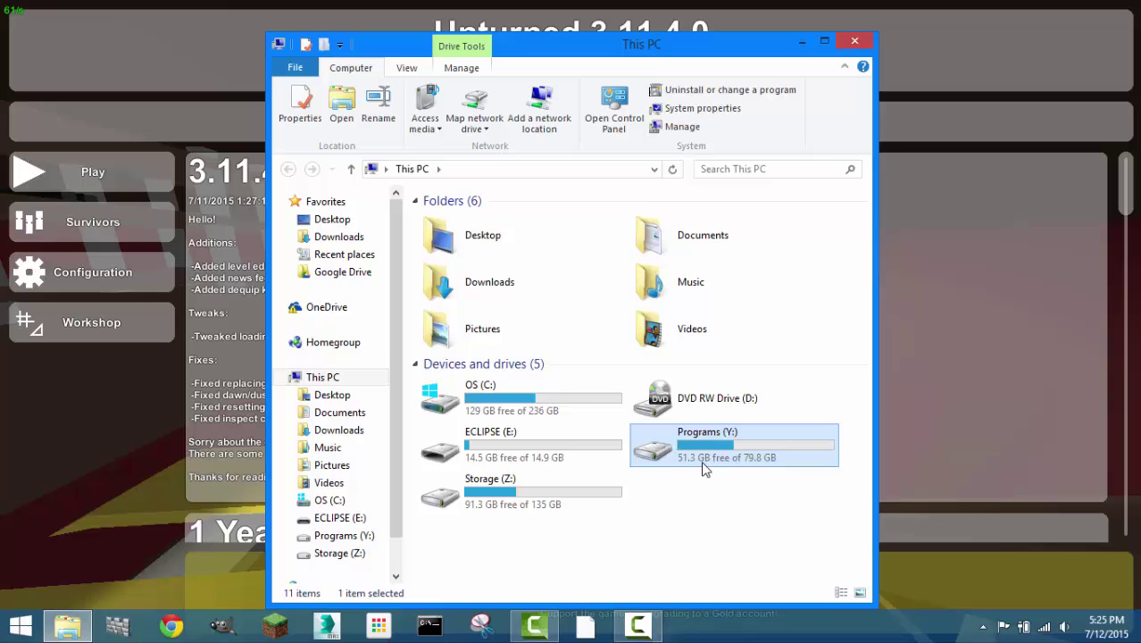
double_click(703, 466)
double_click(453, 398)
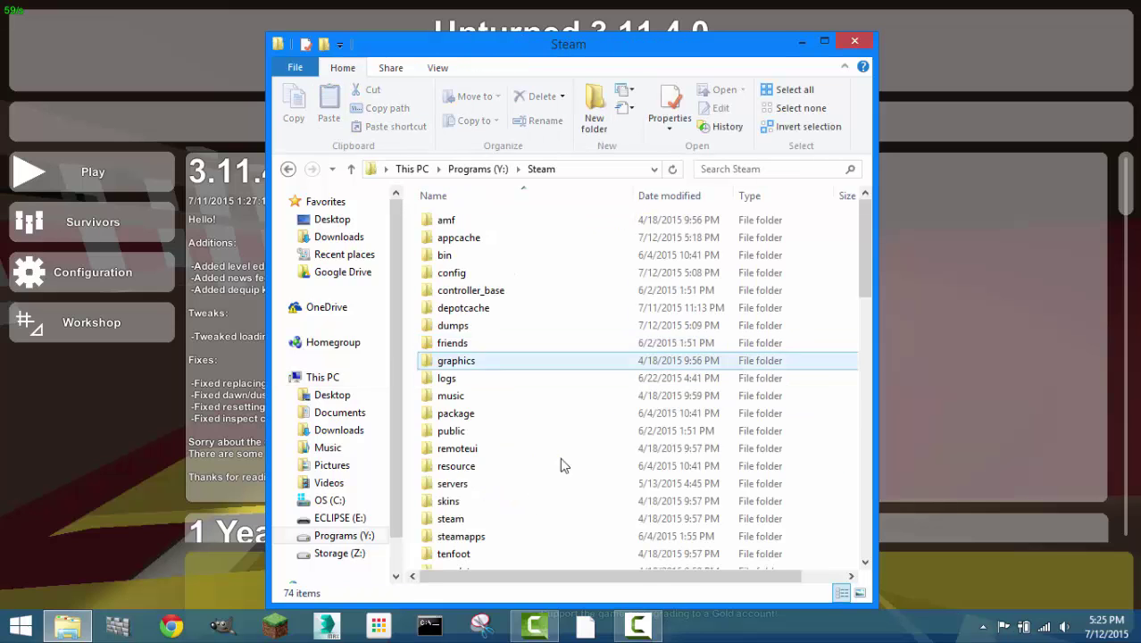
double_click(463, 536)
double_click(478, 221)
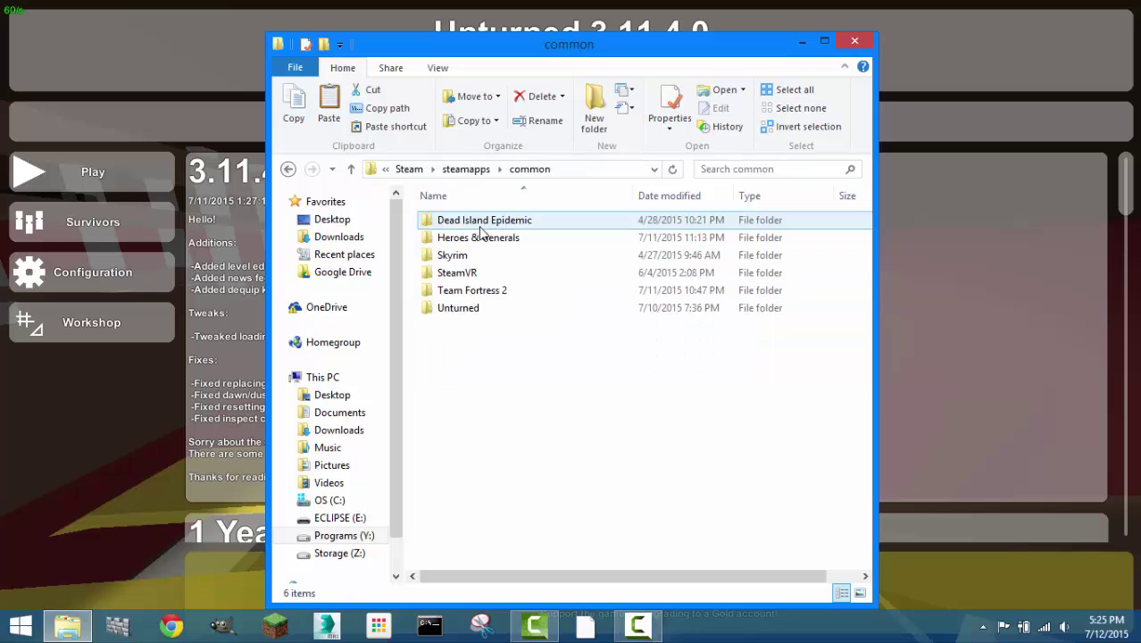
double_click(478, 308)
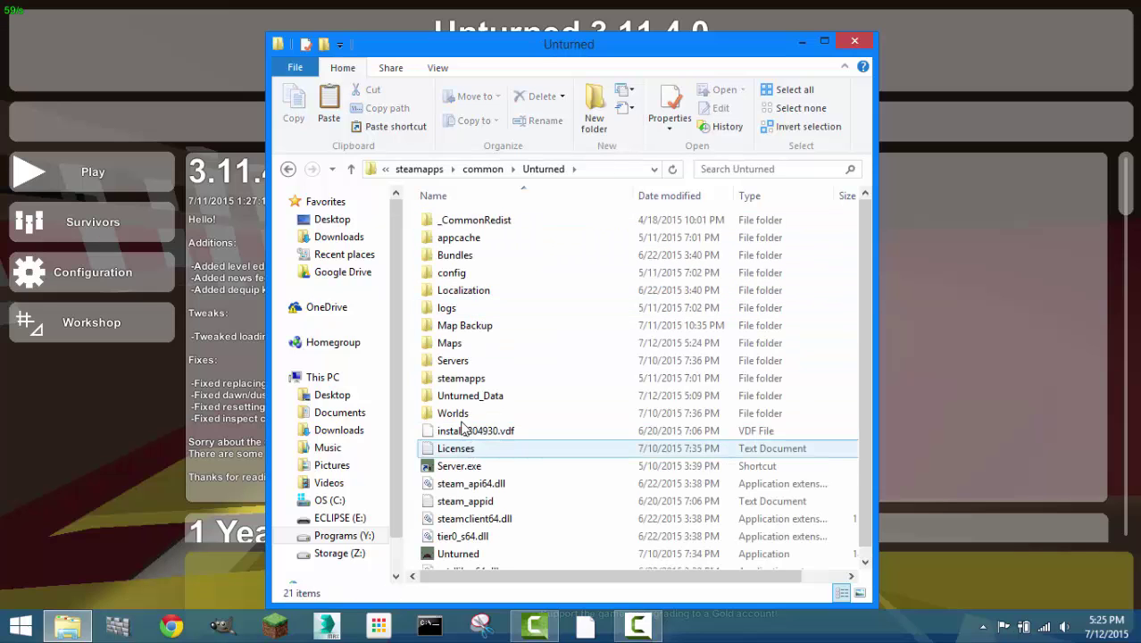
double_click(451, 342)
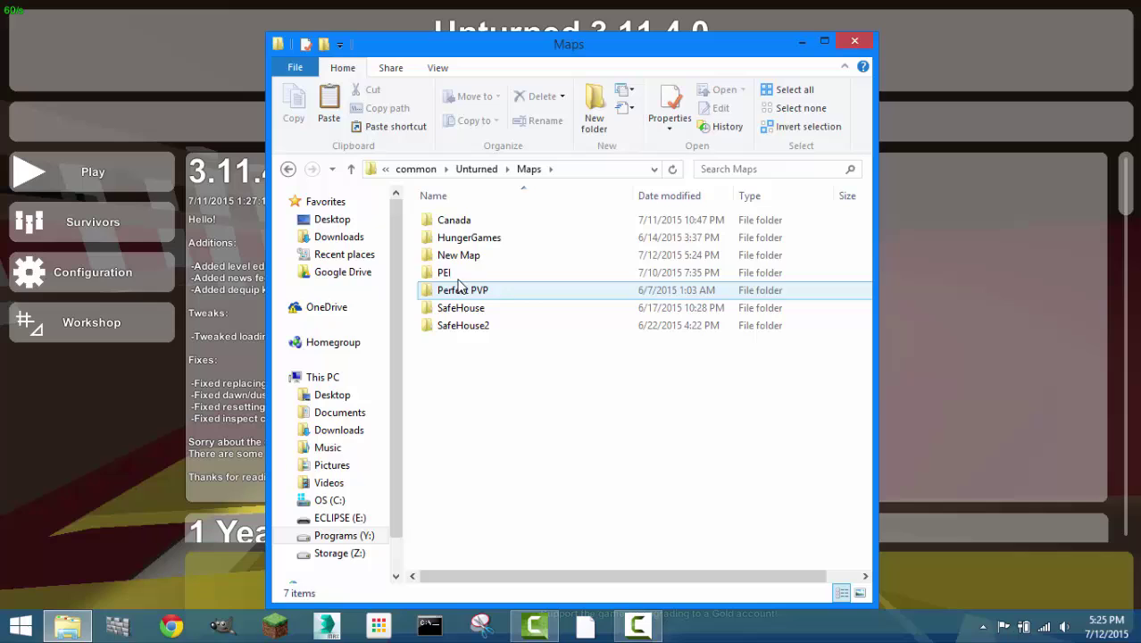
click(434, 257)
right_click(433, 259)
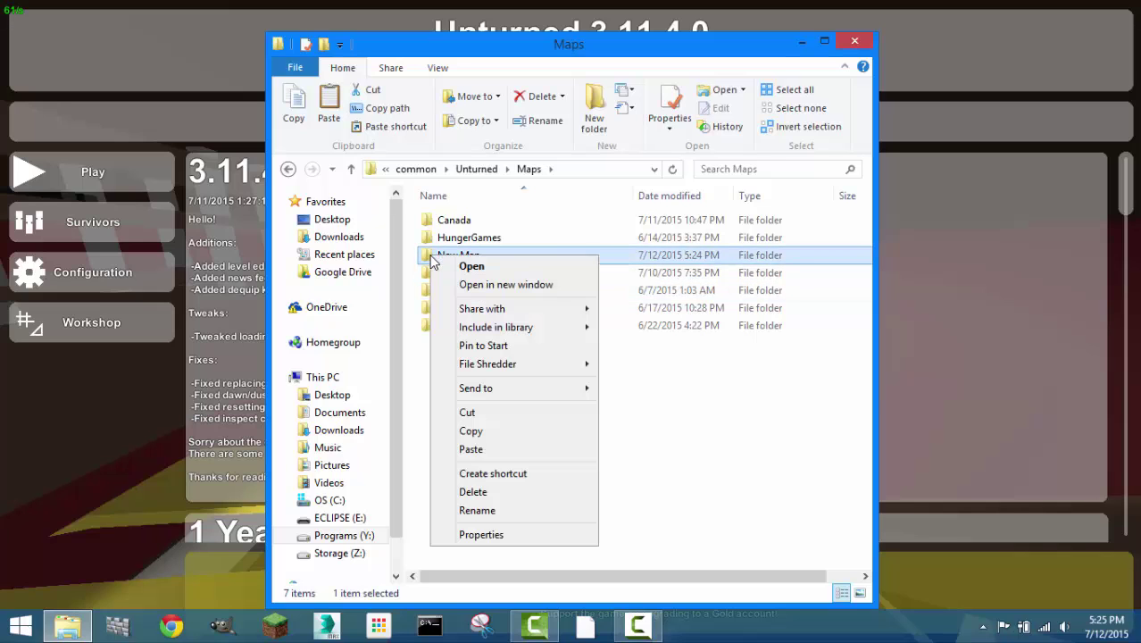
click(423, 454)
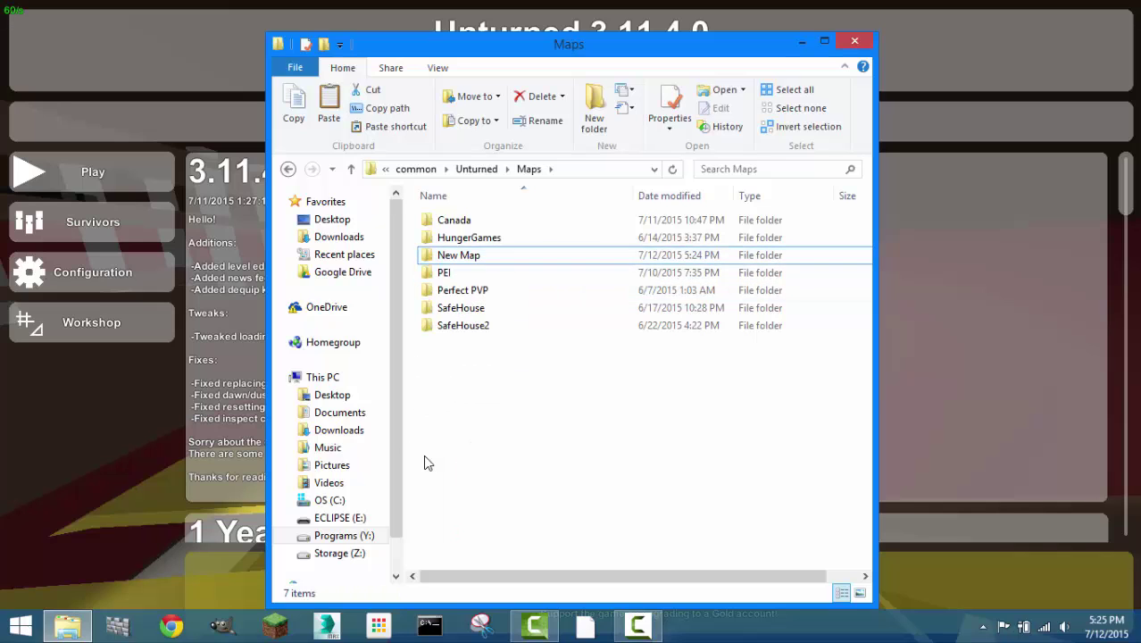
click(448, 259)
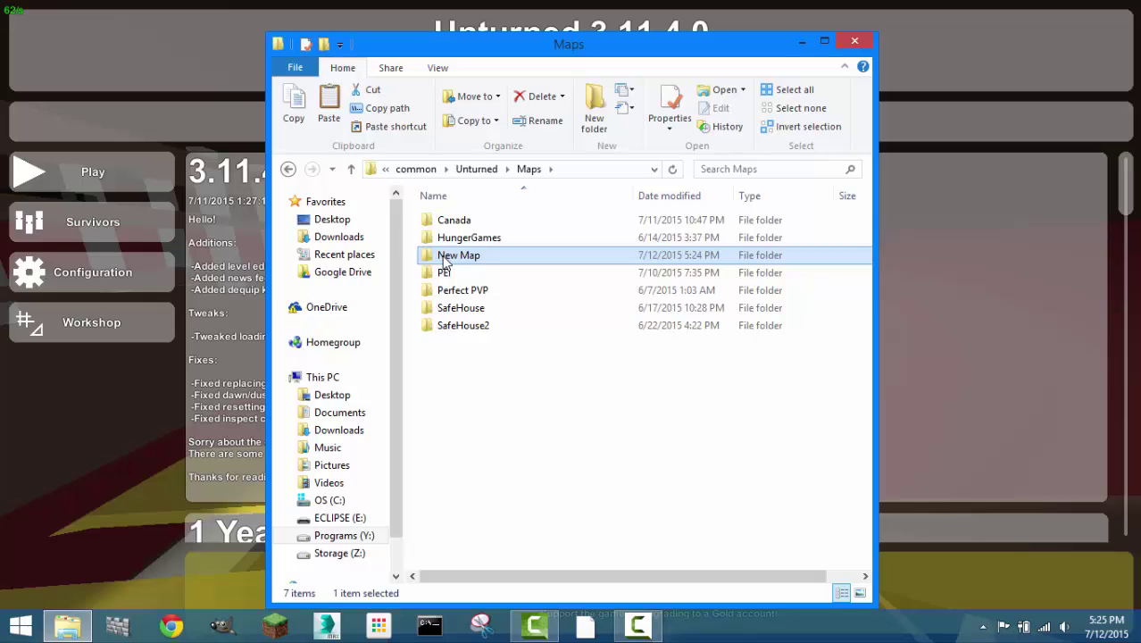
click(550, 456)
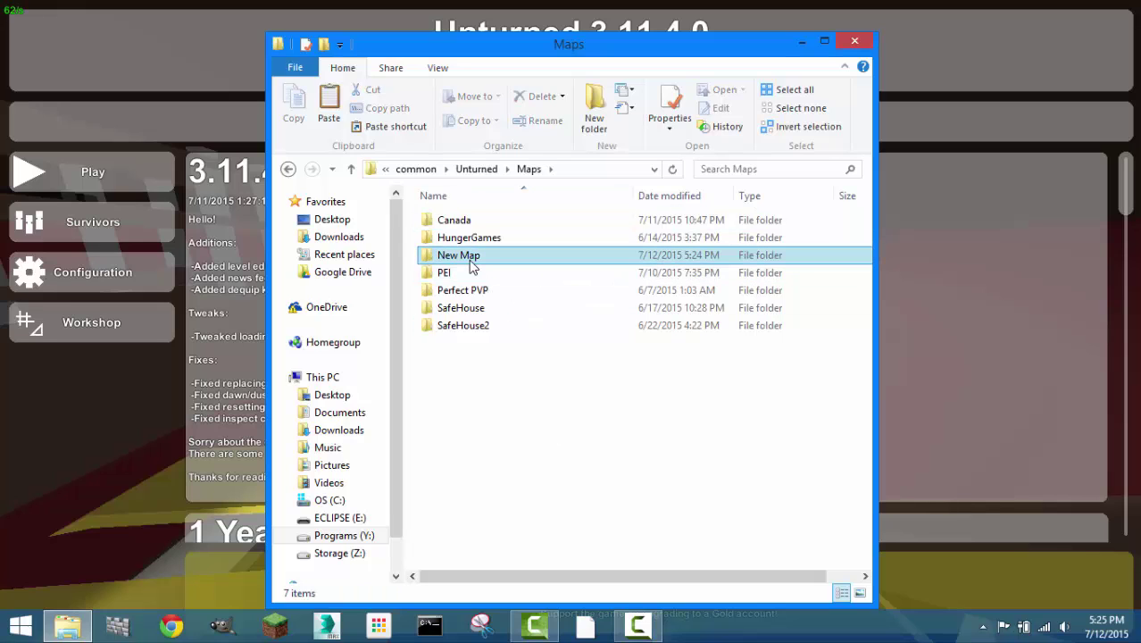
In Unturned, open the Workshop submission form, reset its type to Map, and close it unfilled.
click(136, 382)
click(92, 321)
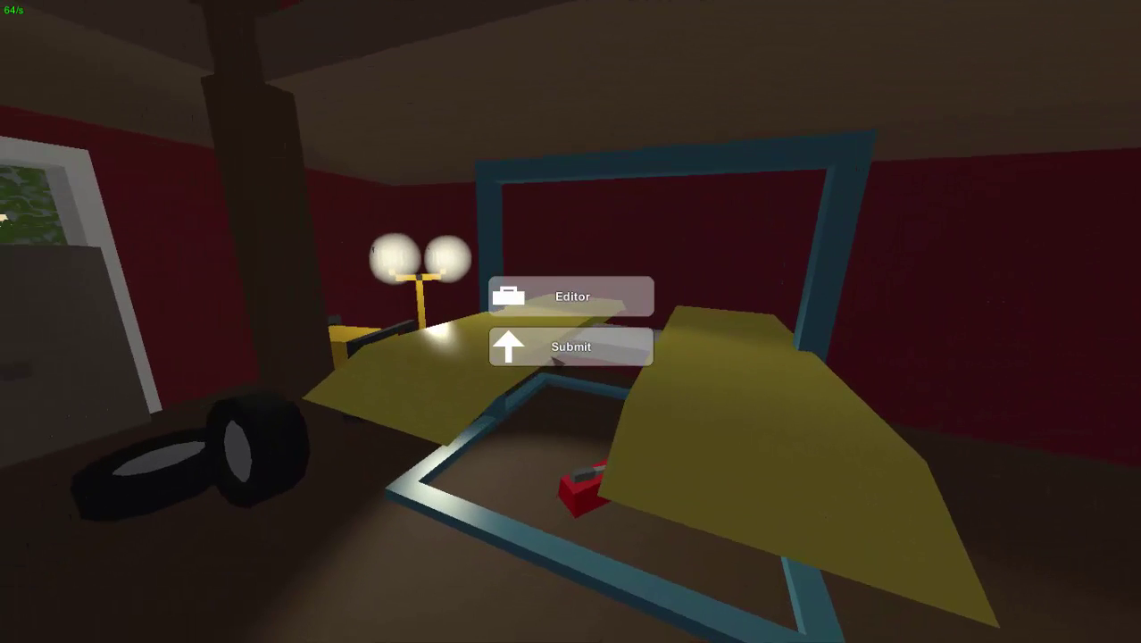
click(571, 347)
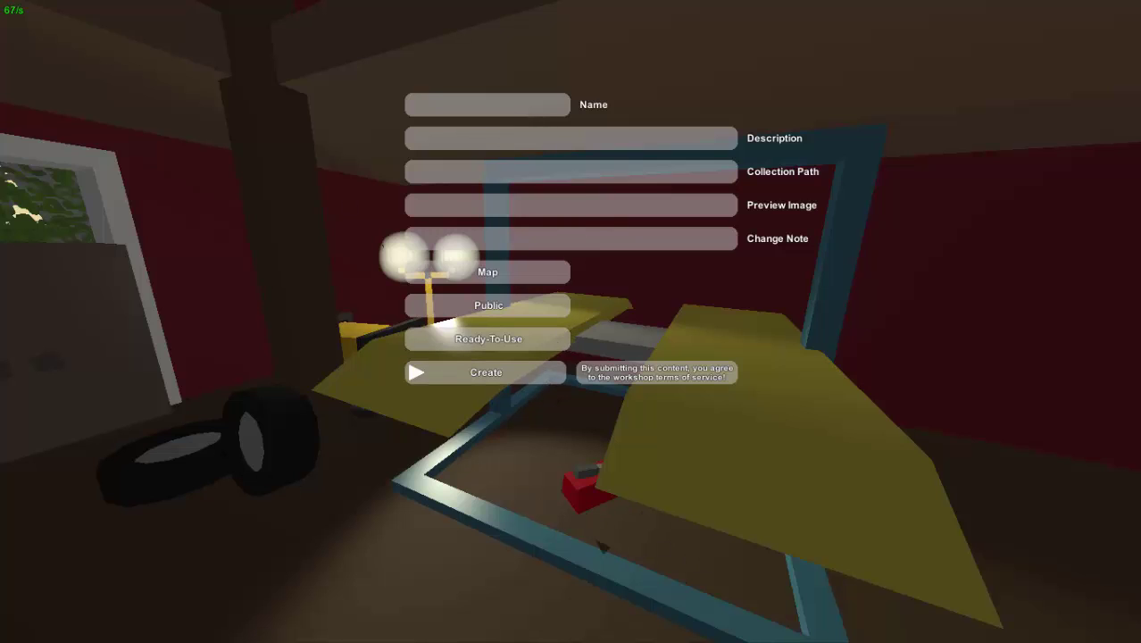
click(486, 272)
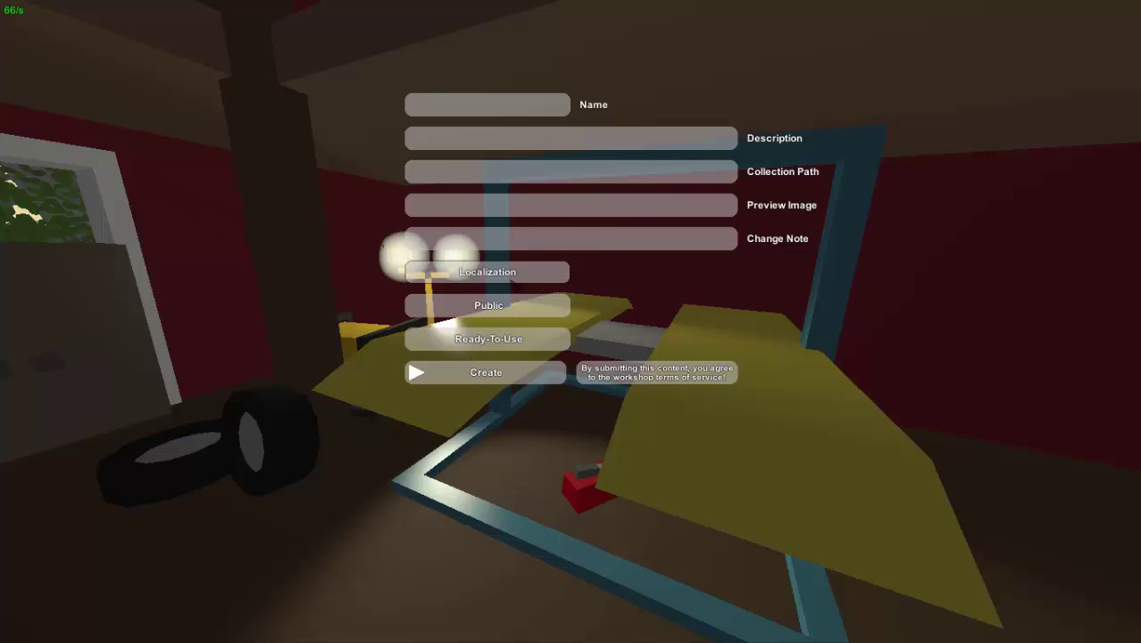
click(486, 272)
click(486, 272)
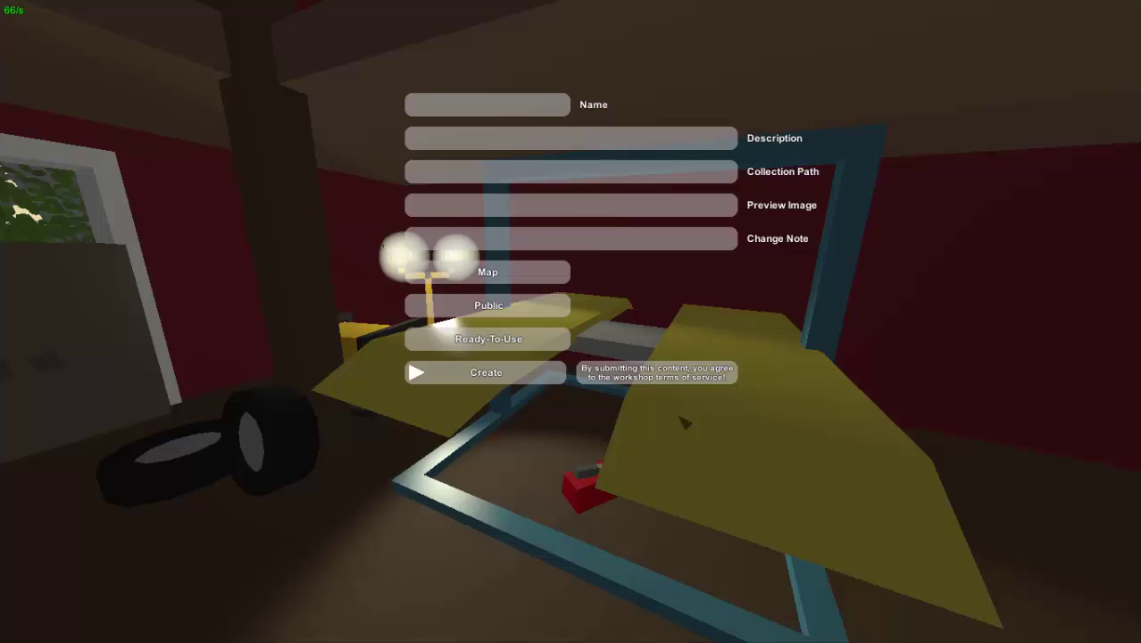
click(656, 372)
key(Escape)
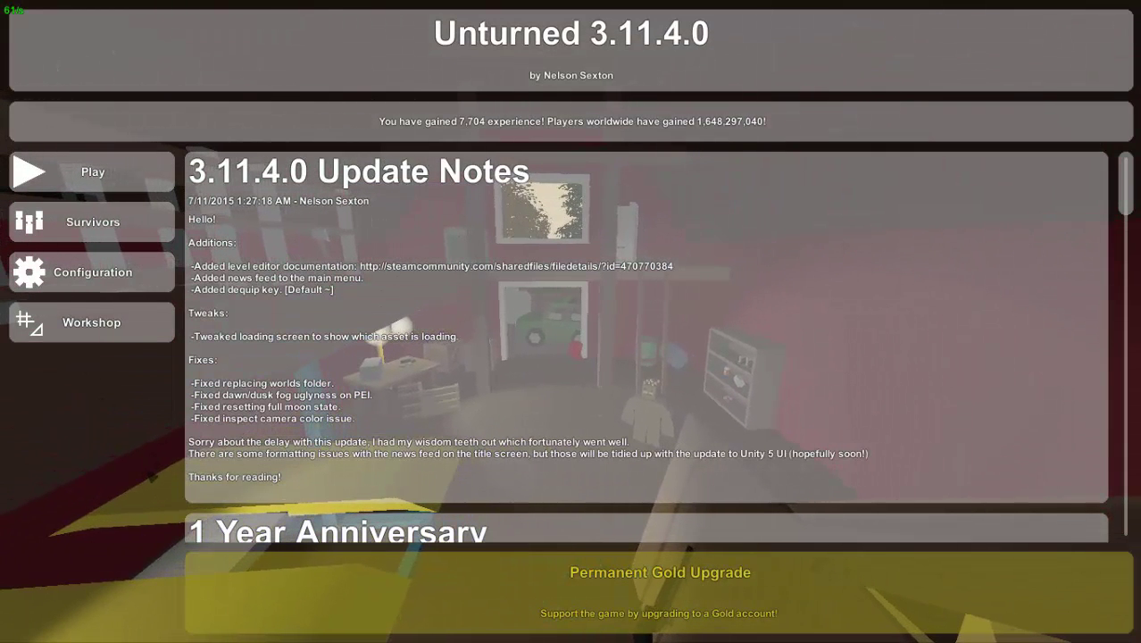
Alt+Tab back to the Explorer window showing Unturned's Maps folder.
key(alt+Tab)
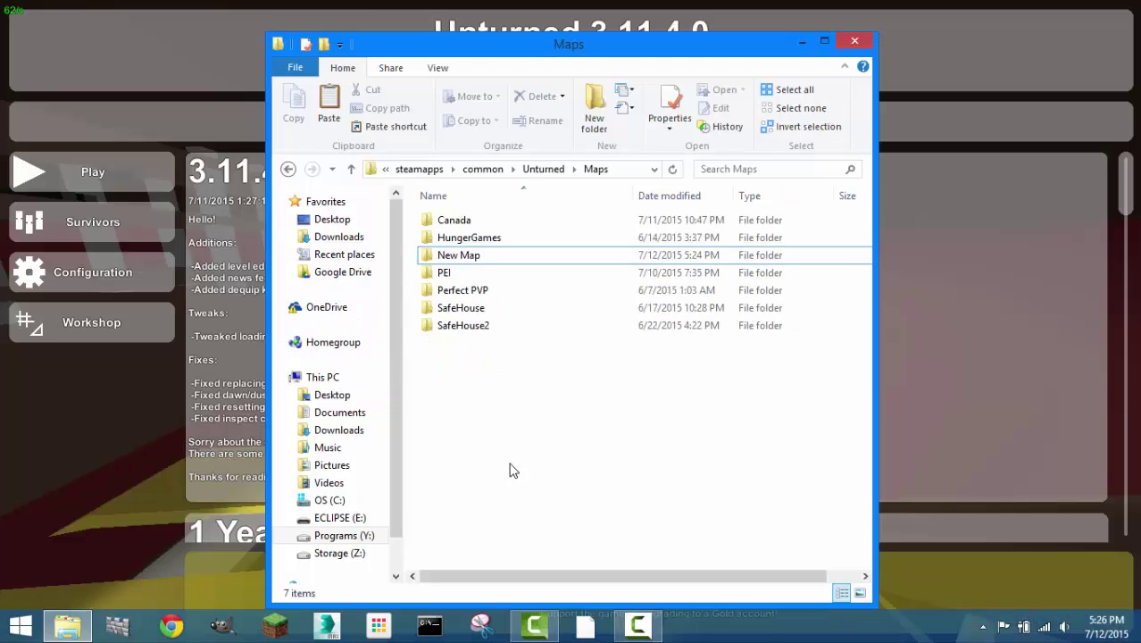